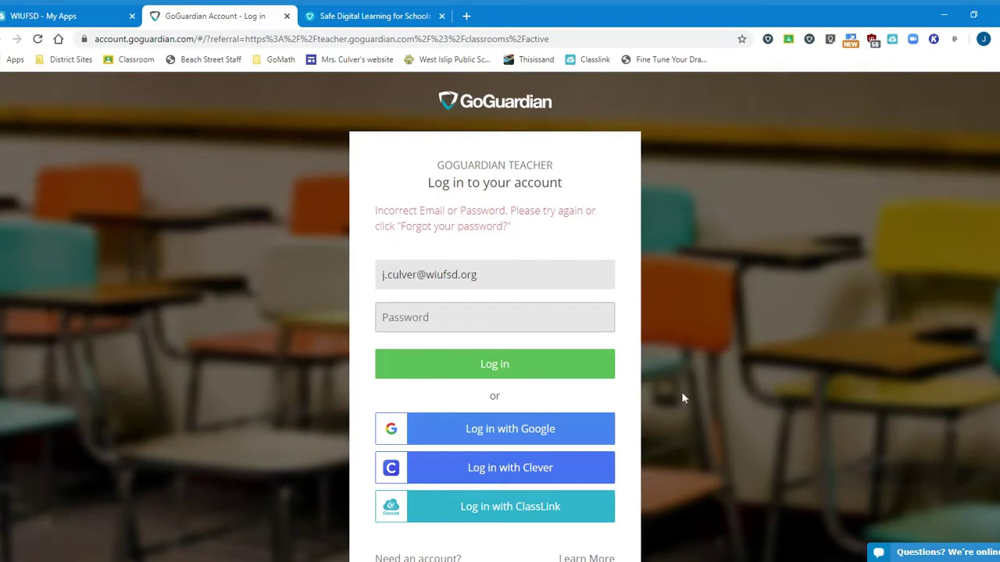
Sign in with the Google account and archive two old classrooms, confirming each archive.
left_click(593, 437)
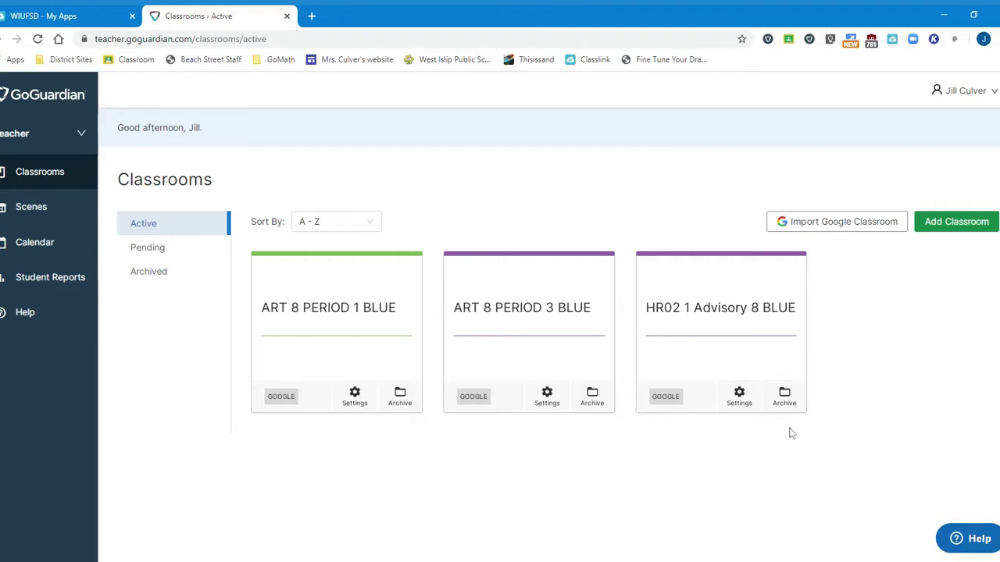
left_click(784, 398)
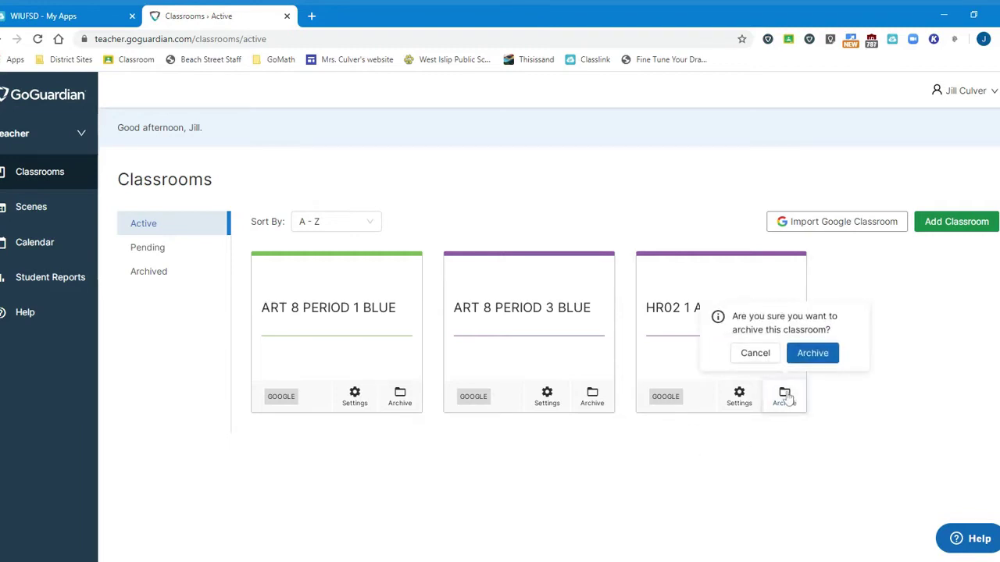
left_click(817, 352)
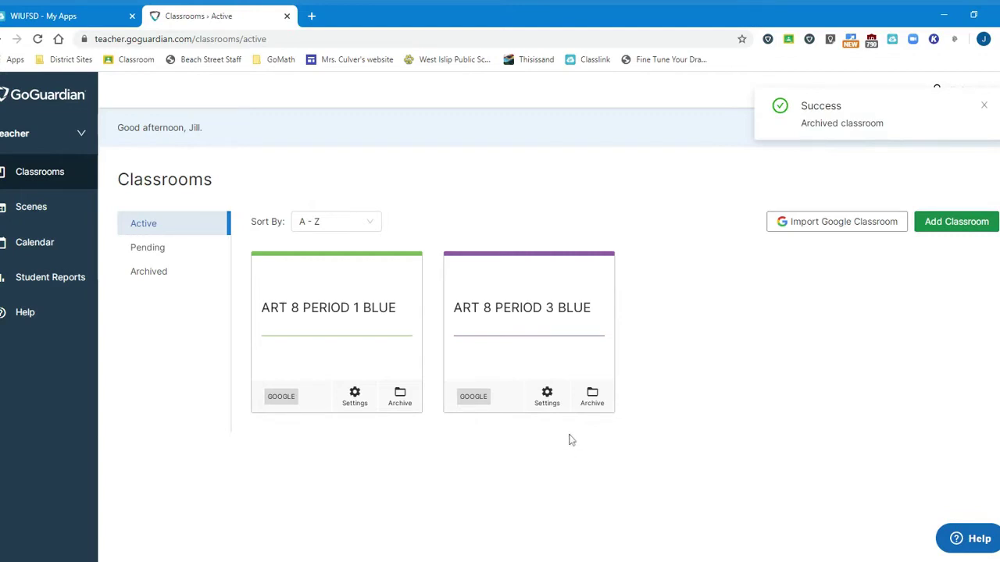
left_click(592, 397)
left_click(617, 357)
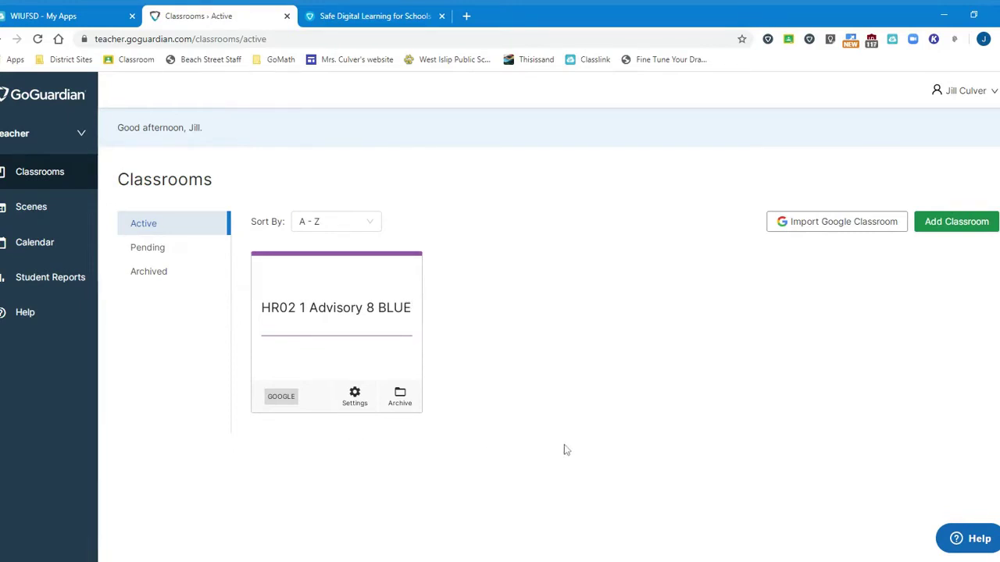
Import ART 8 PERIOD 1 BLUE from Google Classroom and review its 19-student roster.
left_click(851, 232)
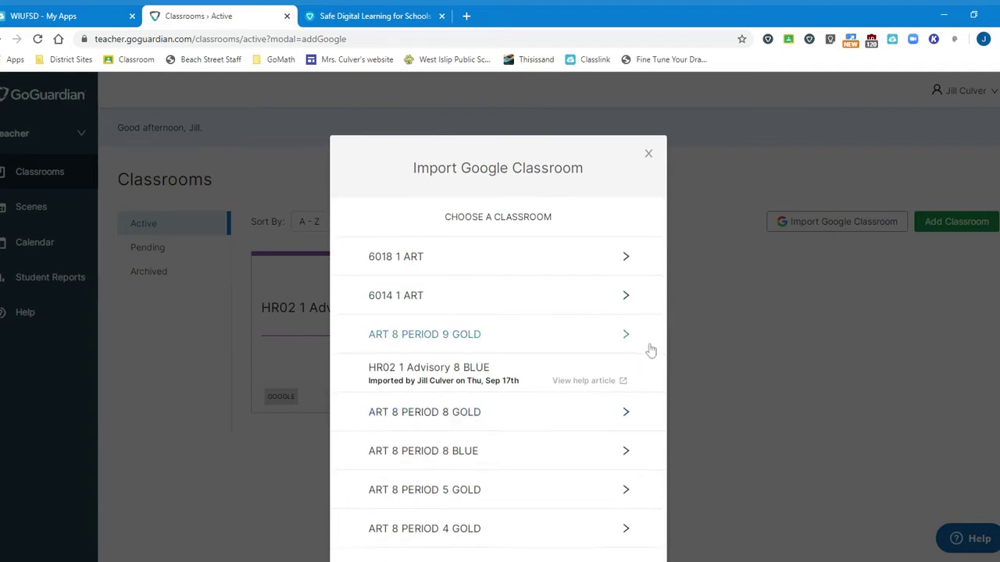
scroll(649, 351, "down", 3)
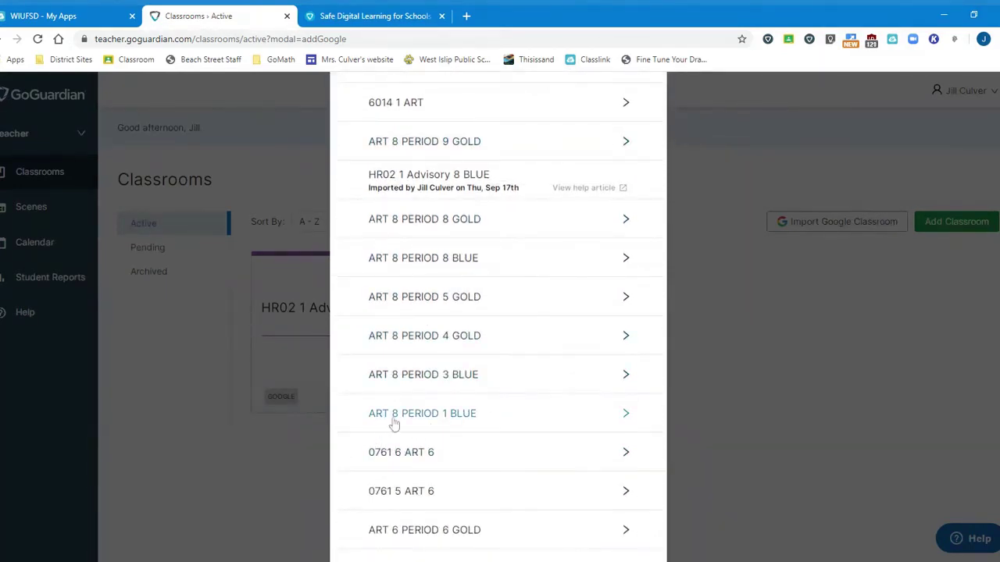
left_click(436, 416)
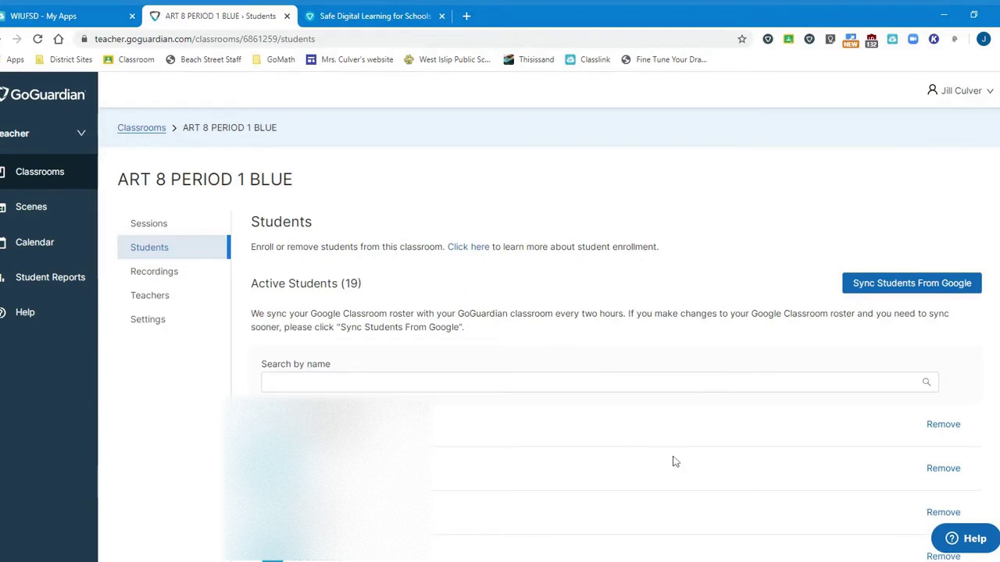
scroll(520, 440, "down", 6)
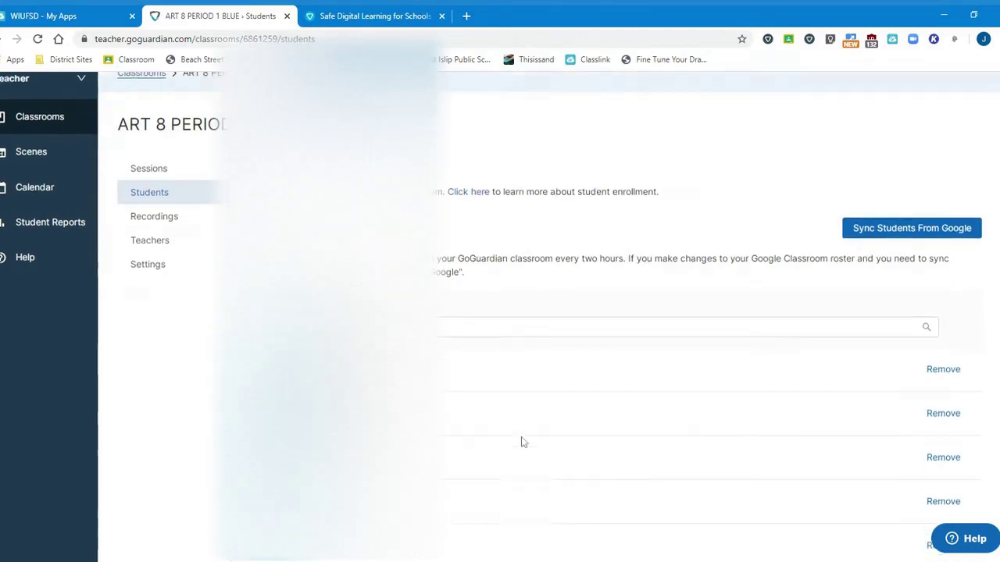
scroll(523, 443, "up", 6)
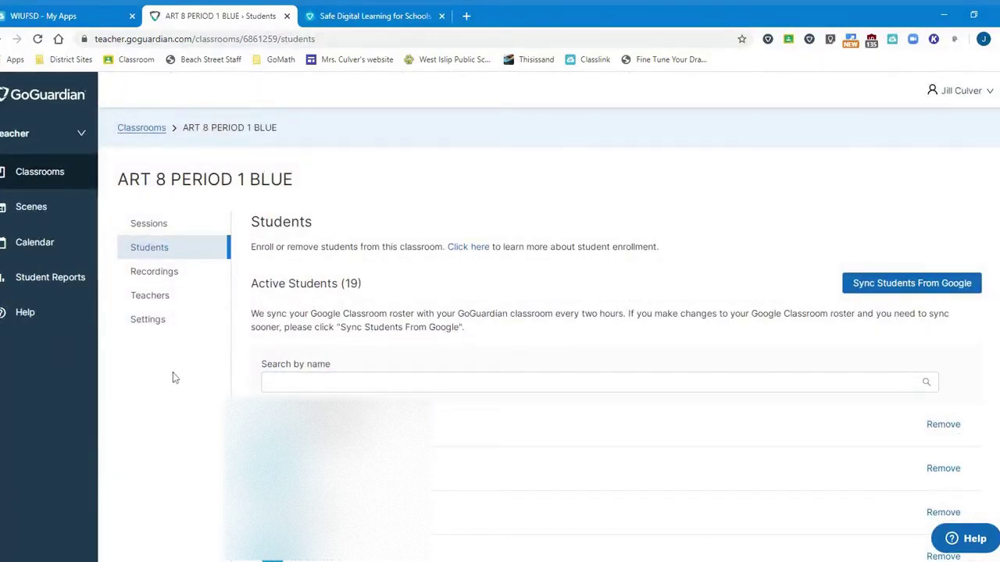
In the class's Scheduling settings, set the session start time to 08:36 am.
left_click(157, 327)
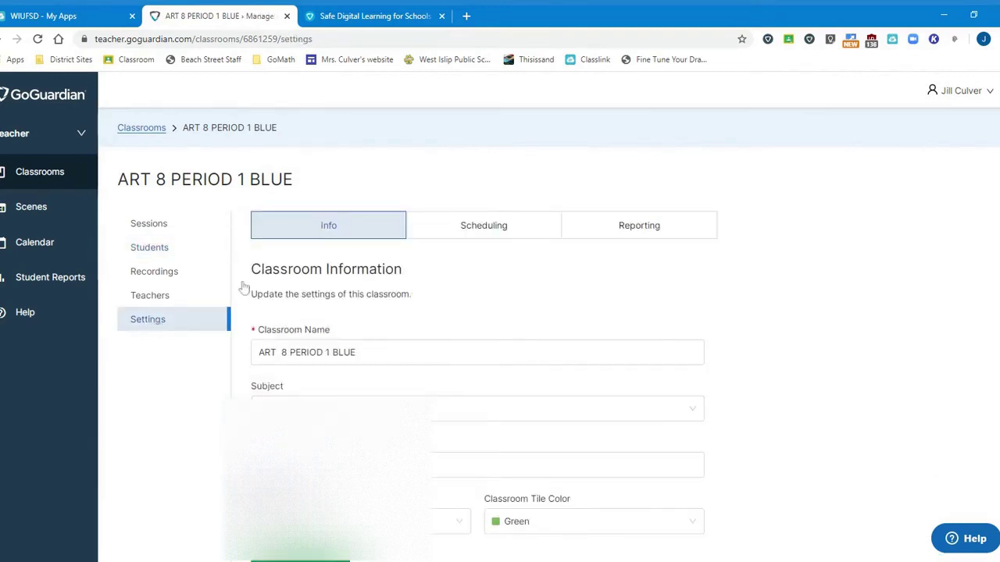
left_click(525, 234)
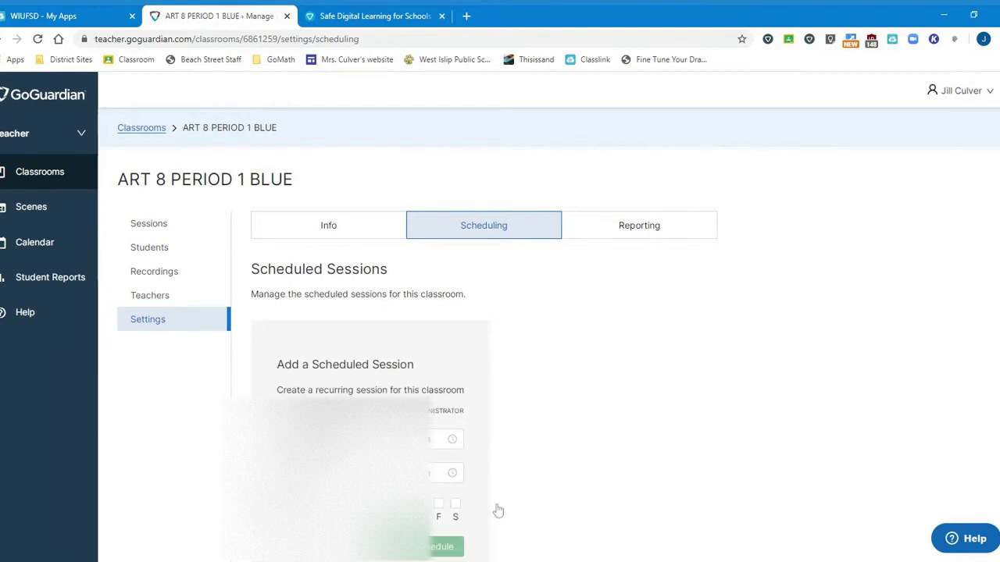
scroll(625, 430, "down", 1)
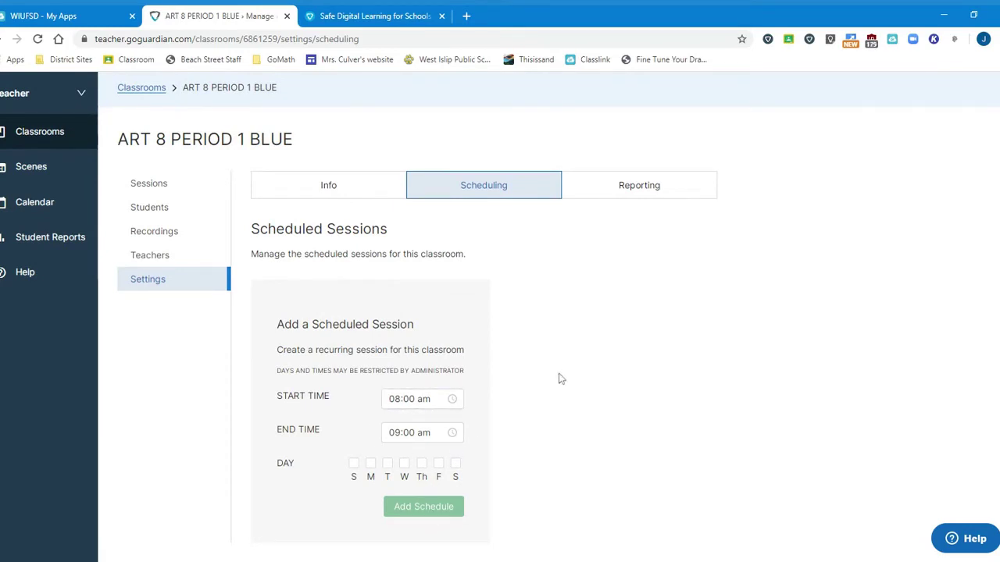
left_click(414, 398)
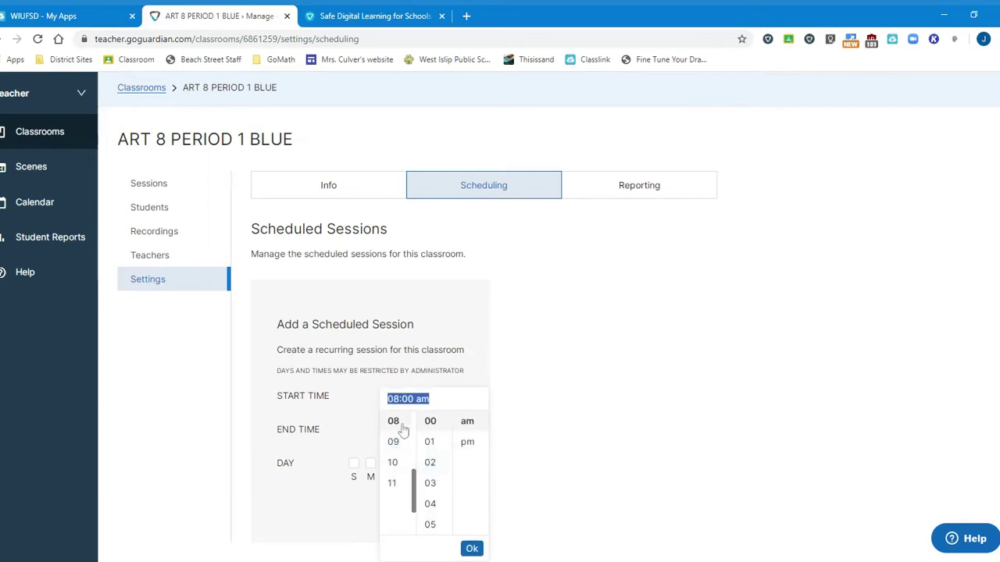
scroll(431, 484, "down", 3)
scroll(436, 489, "down", 5)
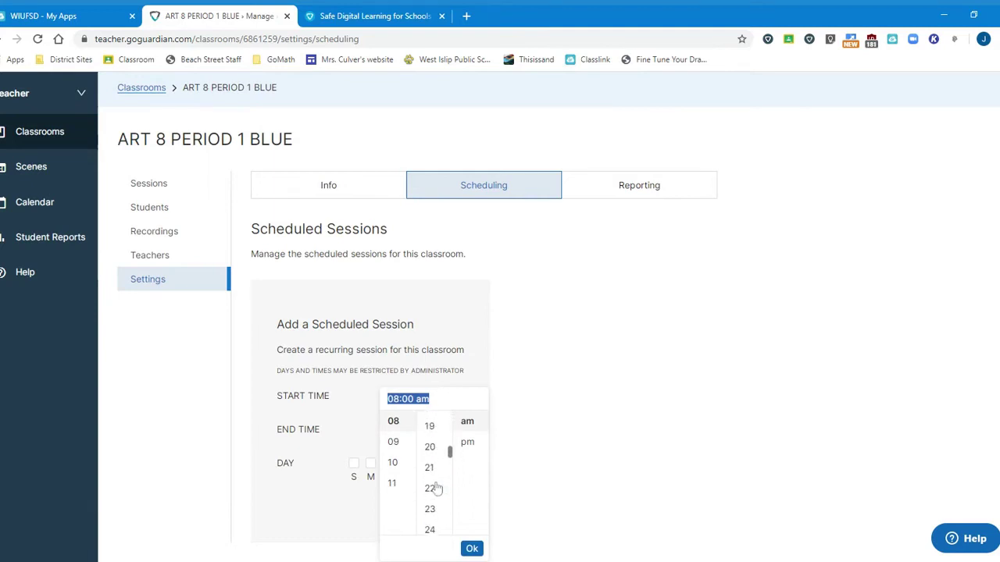
scroll(436, 484, "down", 1)
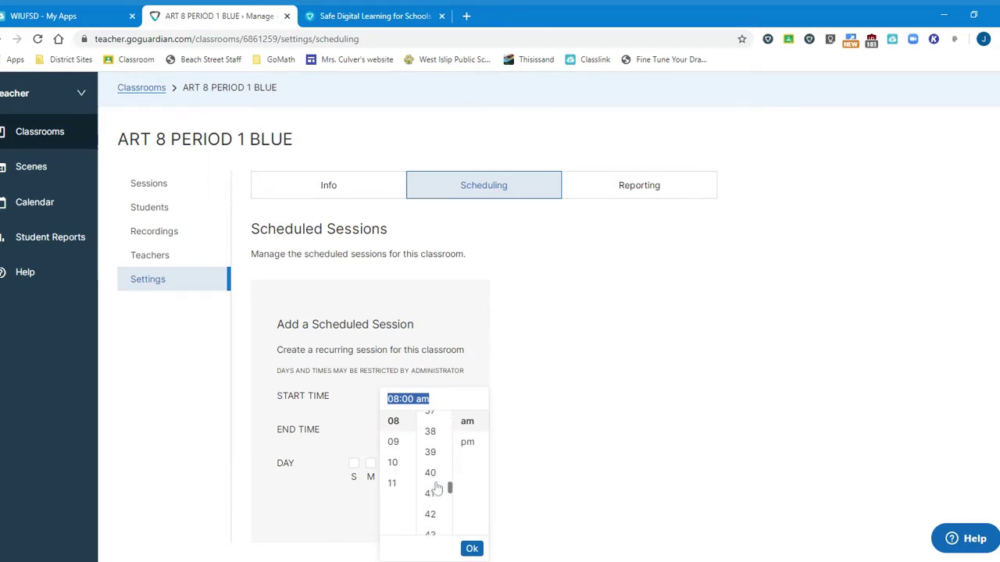
left_click(431, 459)
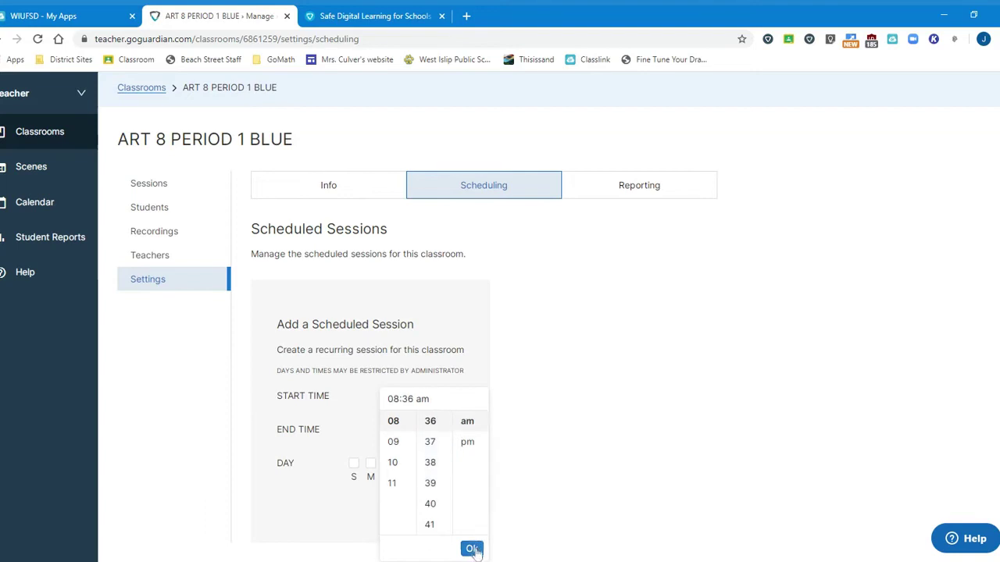
left_click(472, 548)
Set the session end time to 09:06 am.
key("Tab")
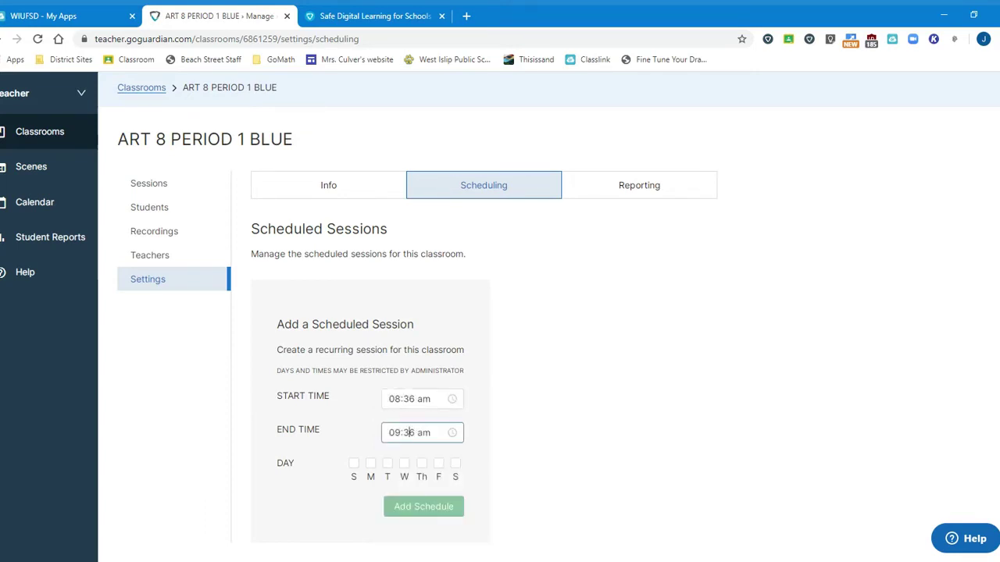
left_click(409, 432)
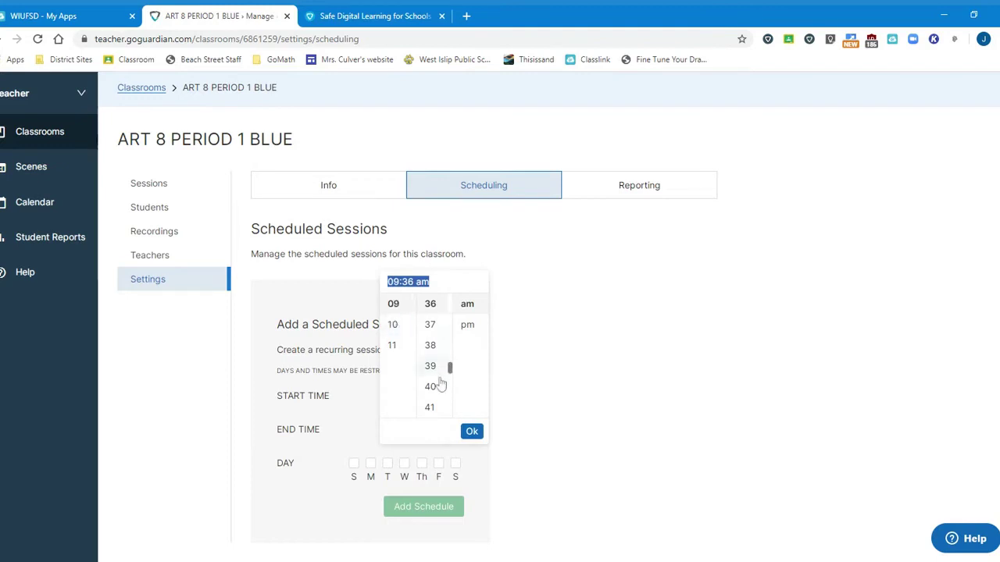
scroll(440, 384, "up", 8)
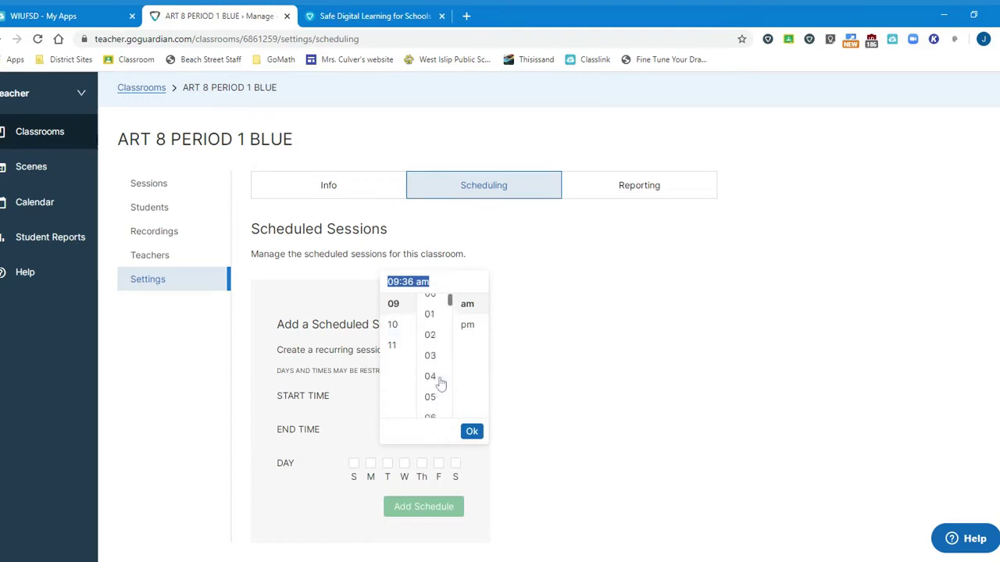
left_click(431, 363)
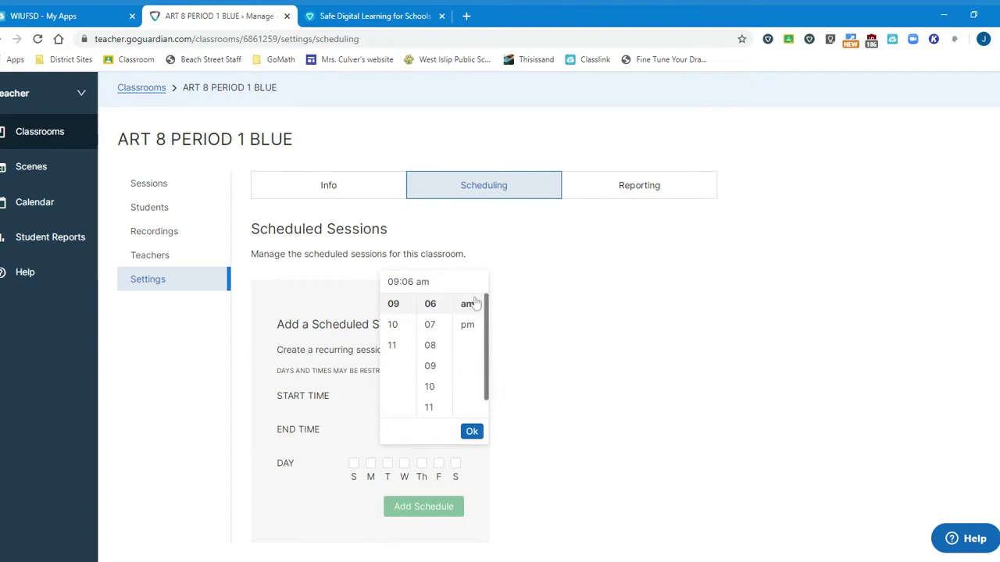
left_click(472, 433)
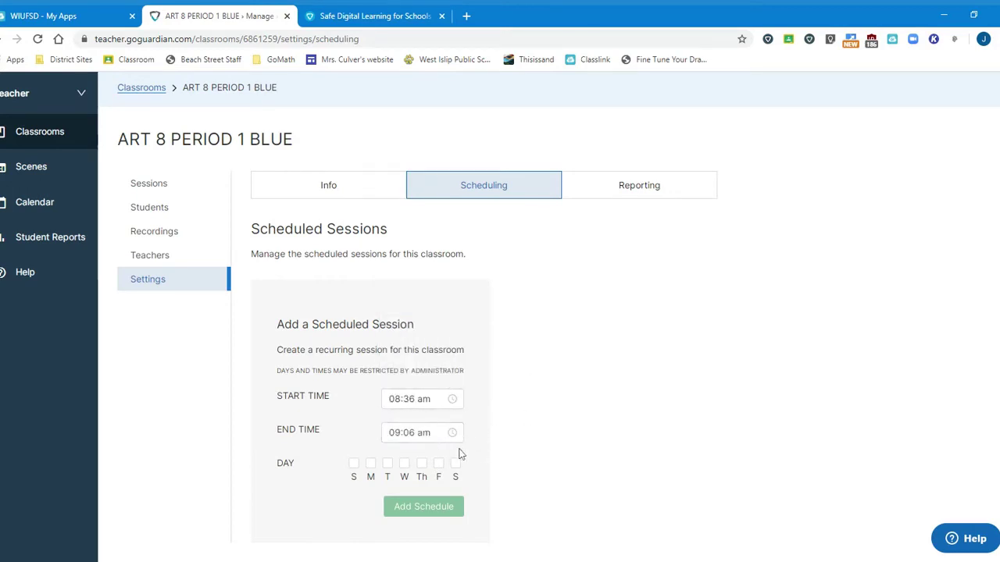
Select Monday through Friday and add the 08:36–09:06 am schedule.
left_click(370, 464)
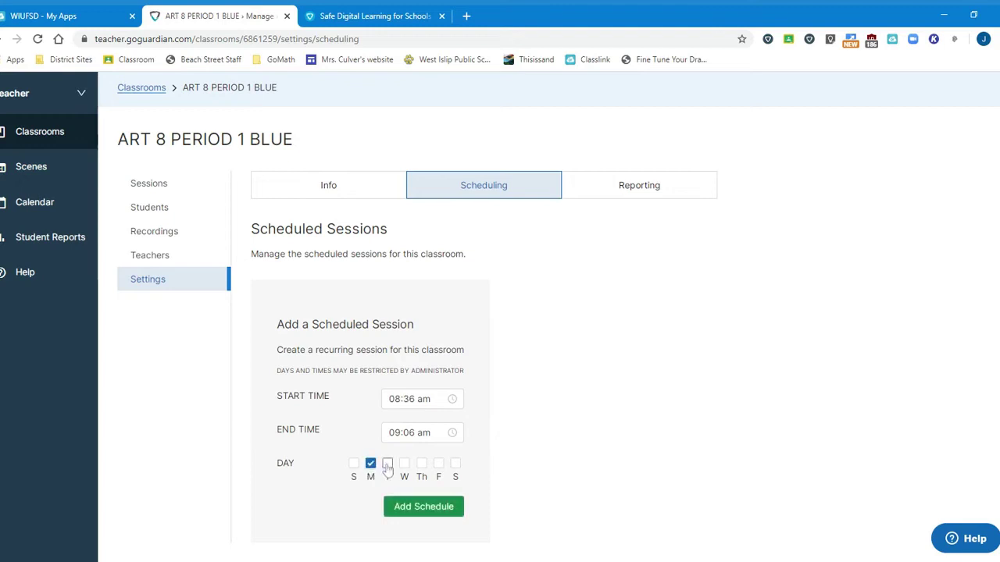
left_click(387, 464)
left_click(403, 464)
left_click(421, 464)
left_click(438, 465)
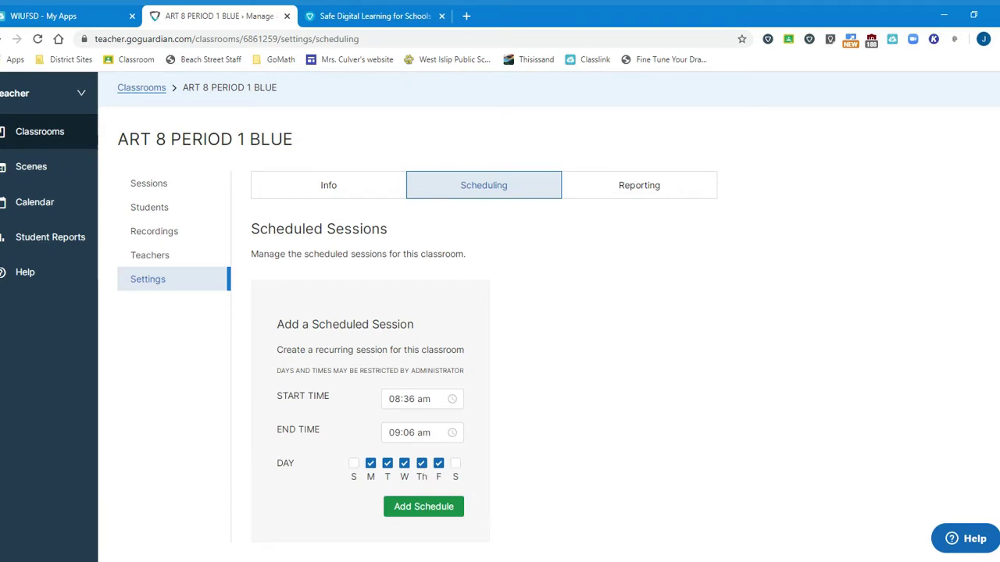
left_click(415, 508)
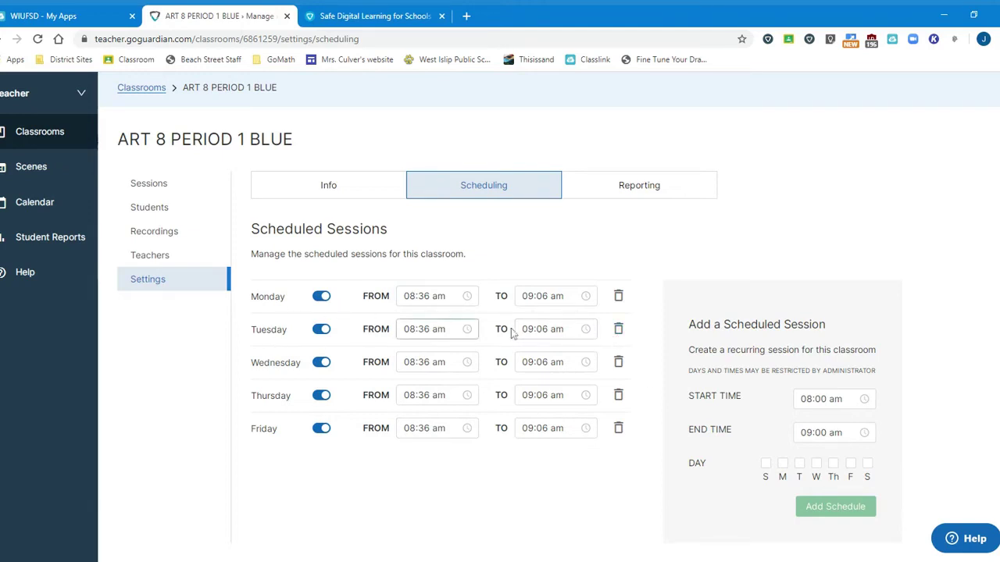
left_click(539, 328)
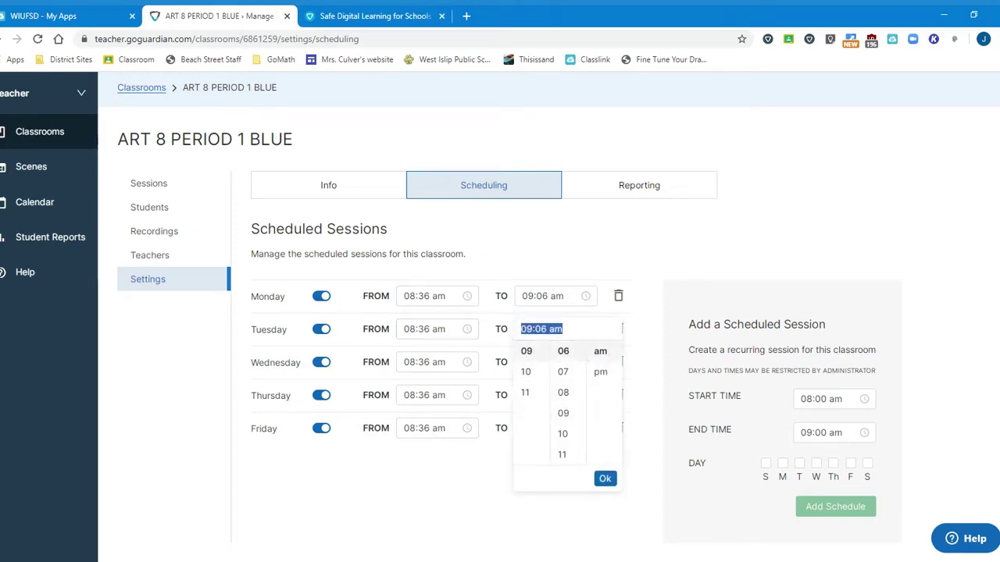
left_click(563, 329)
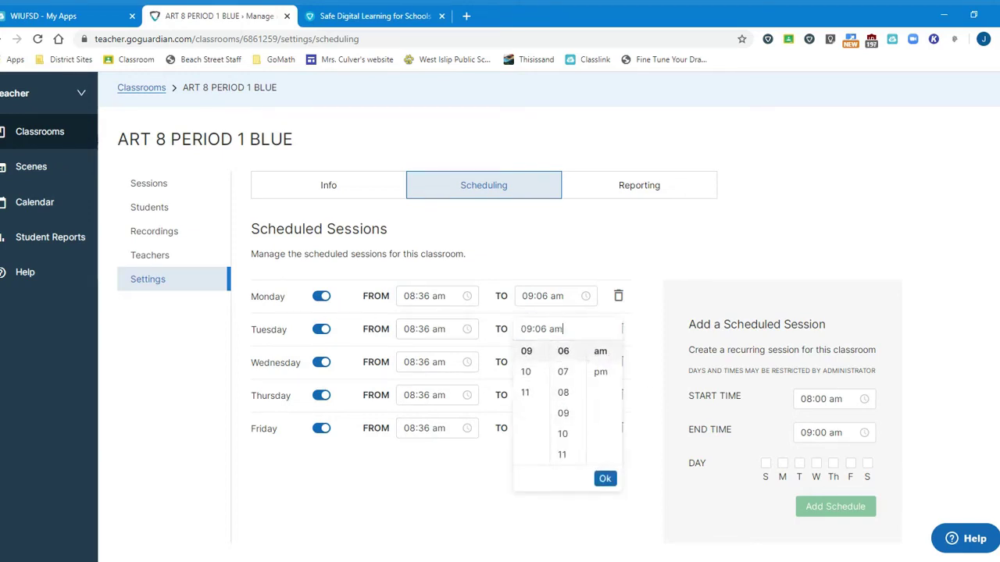
left_click(647, 332)
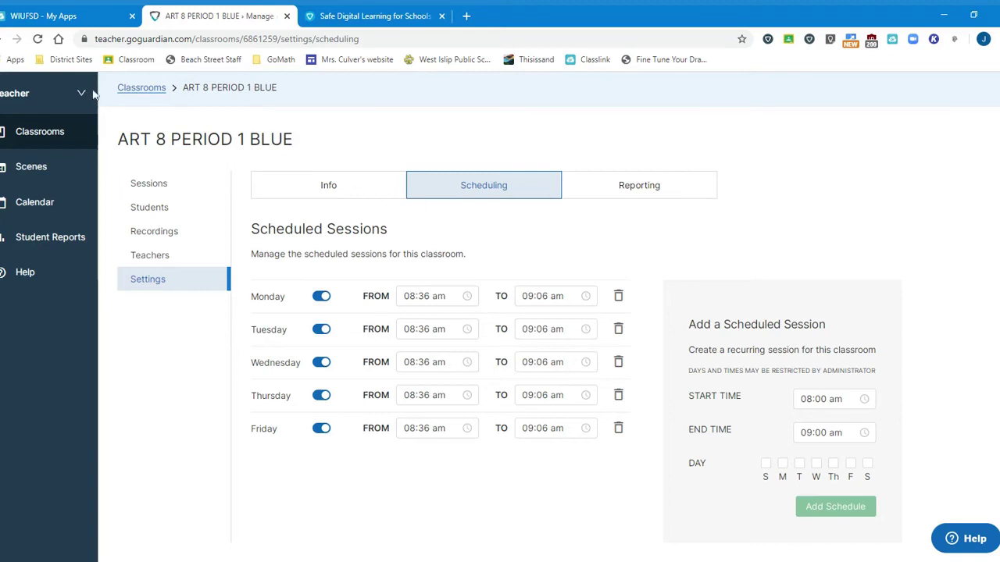
From Classrooms, import ART 8 PERIOD 3 BLUE from Google Classroom and open its settings.
left_click(26, 129)
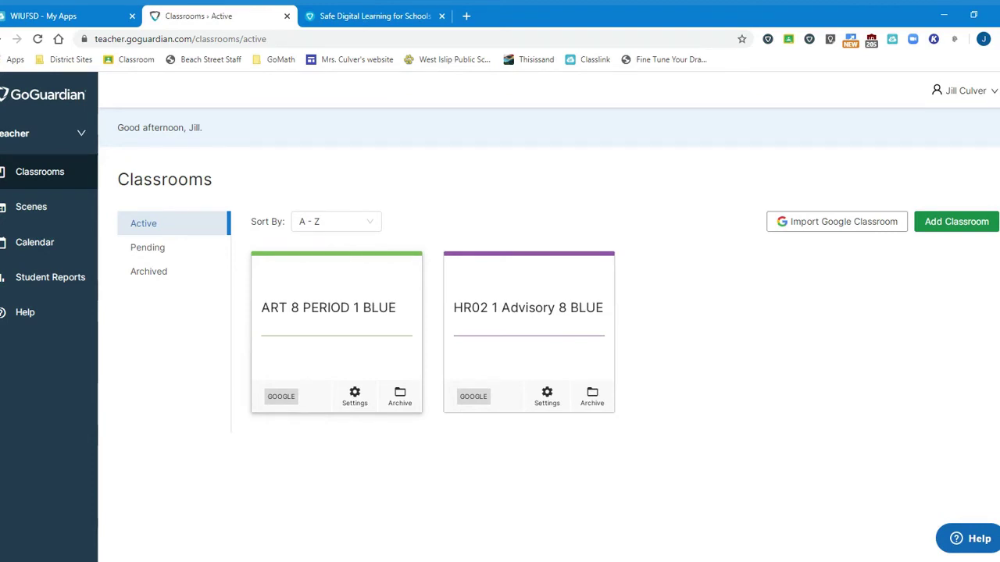
left_click(832, 224)
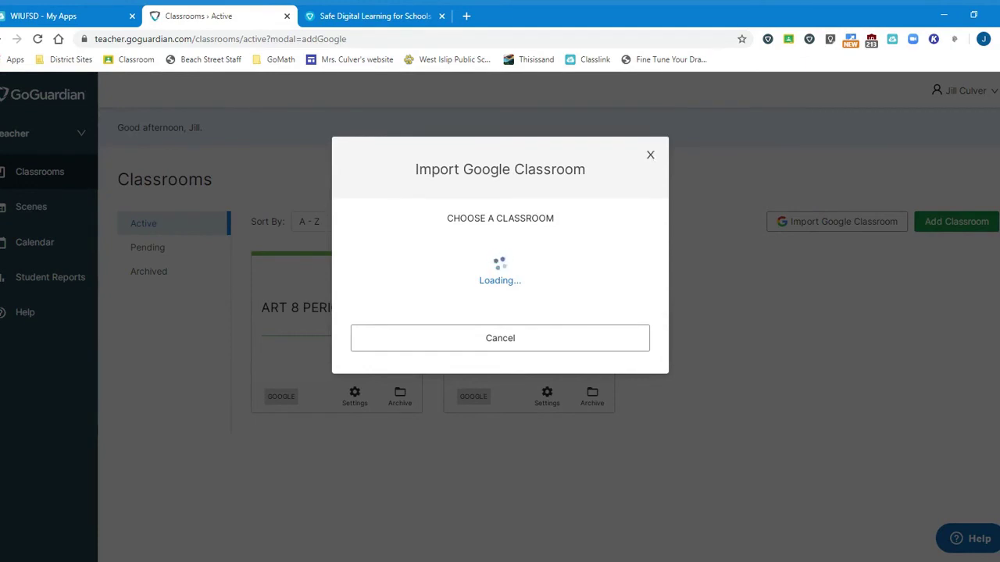
scroll(536, 452, "down", 2)
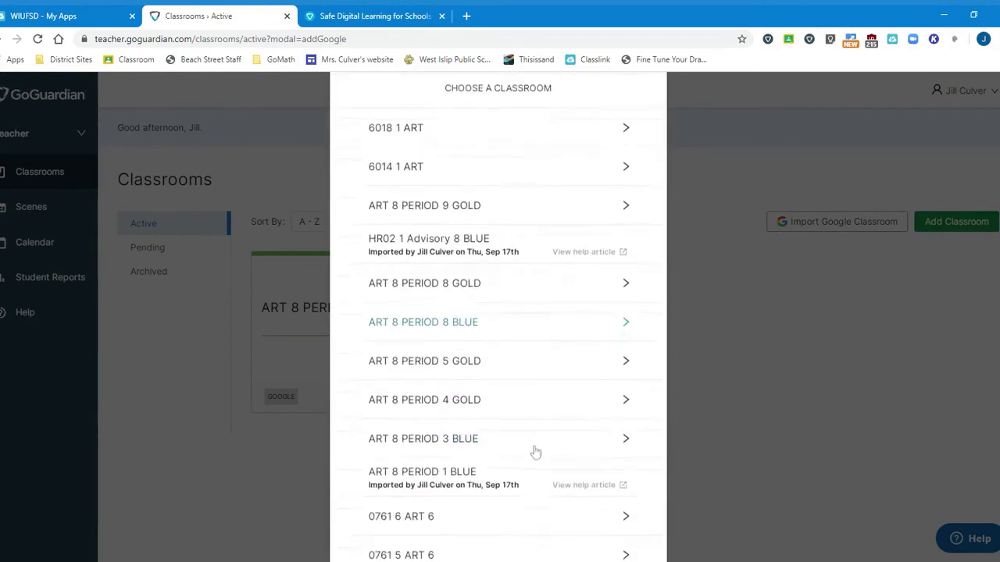
scroll(534, 451, "down", 4)
scroll(534, 450, "up", 3)
left_click(418, 382)
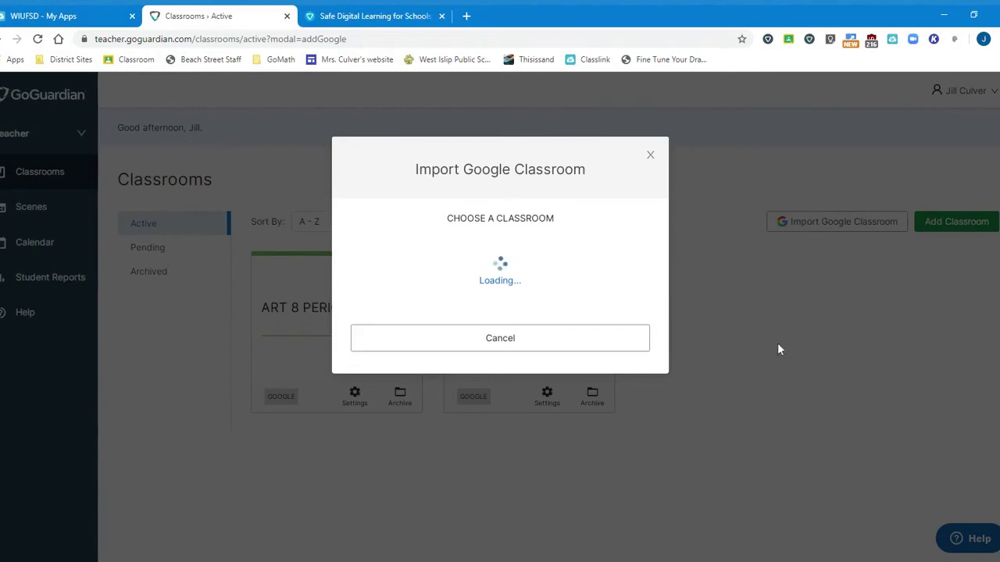
left_click(146, 321)
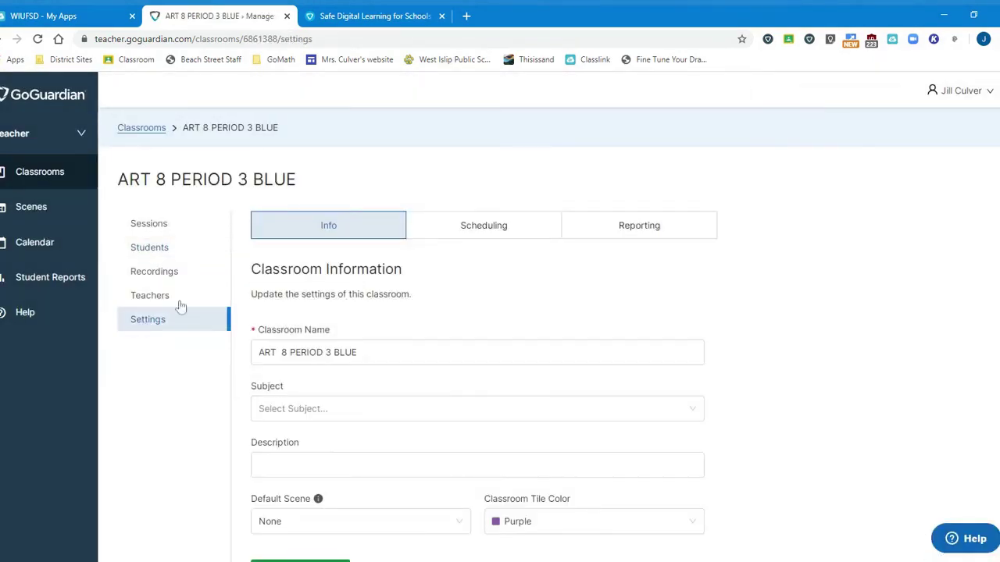
Start a new schedule on the Scheduling tab with a 09:53 am start time.
left_click(531, 229)
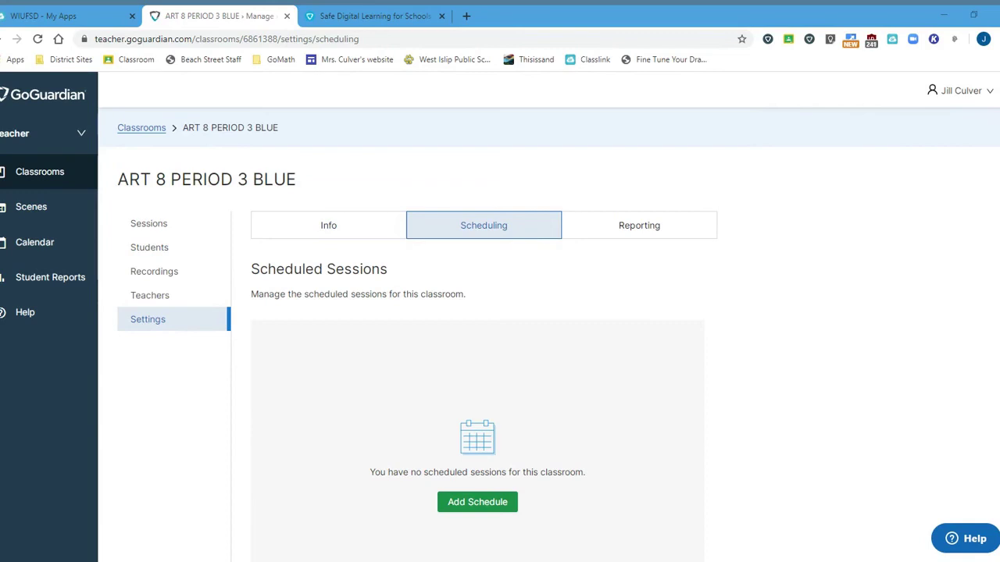
left_click(477, 502)
left_click(414, 439)
left_click(395, 482)
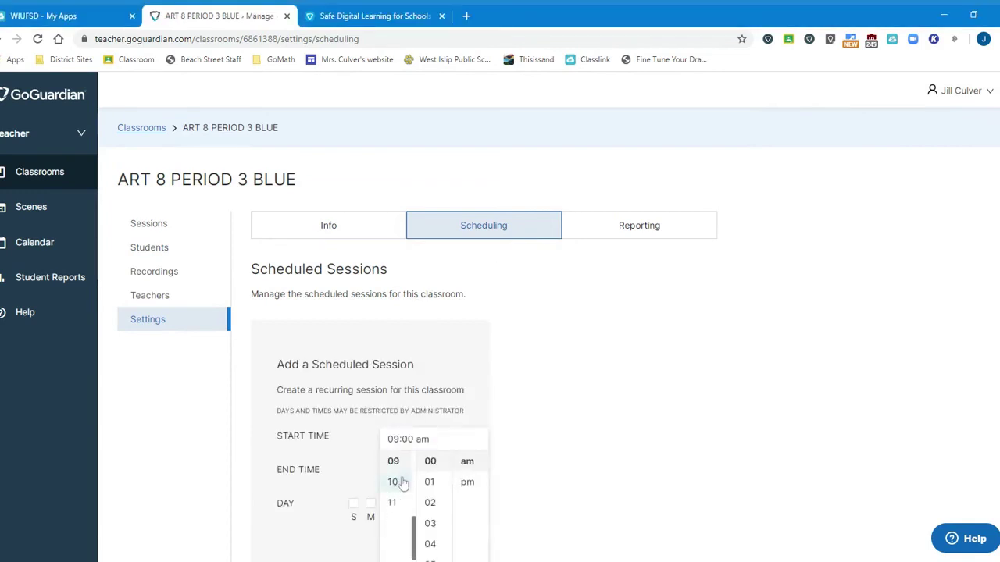
scroll(430, 488, "down", 15)
left_click(430, 484)
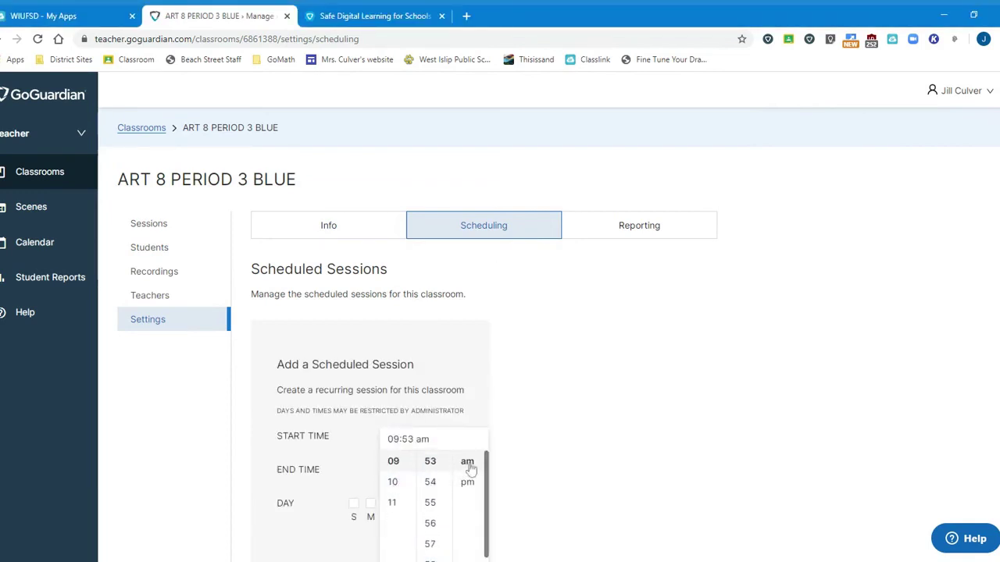
scroll(469, 531, "down", 1)
left_click(470, 547)
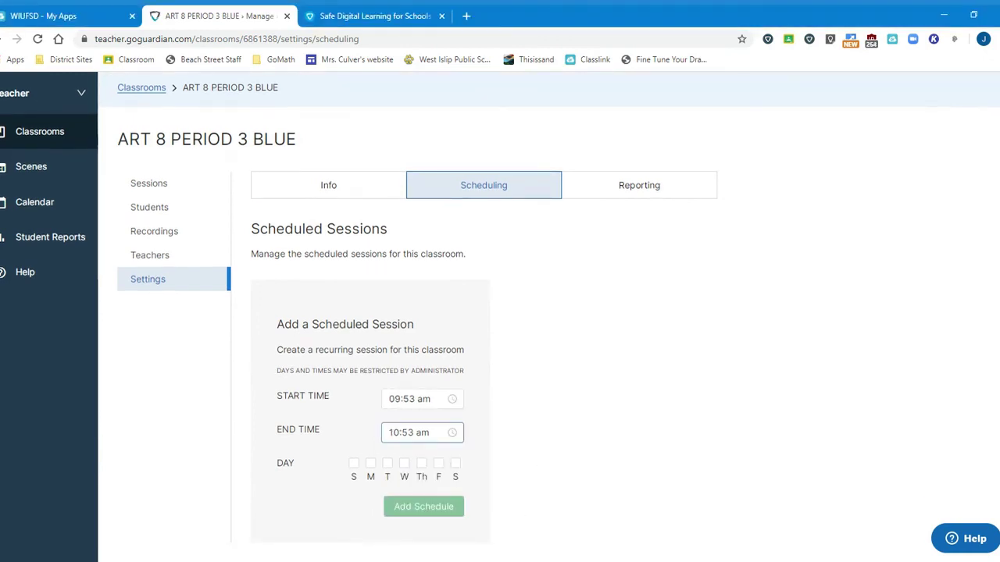
Set a 10:28 am end time, select Monday–Friday, save, and return to Classrooms.
left_click(422, 431)
scroll(439, 335, "up", 8)
left_click(471, 430)
left_click(371, 463)
left_click(387, 464)
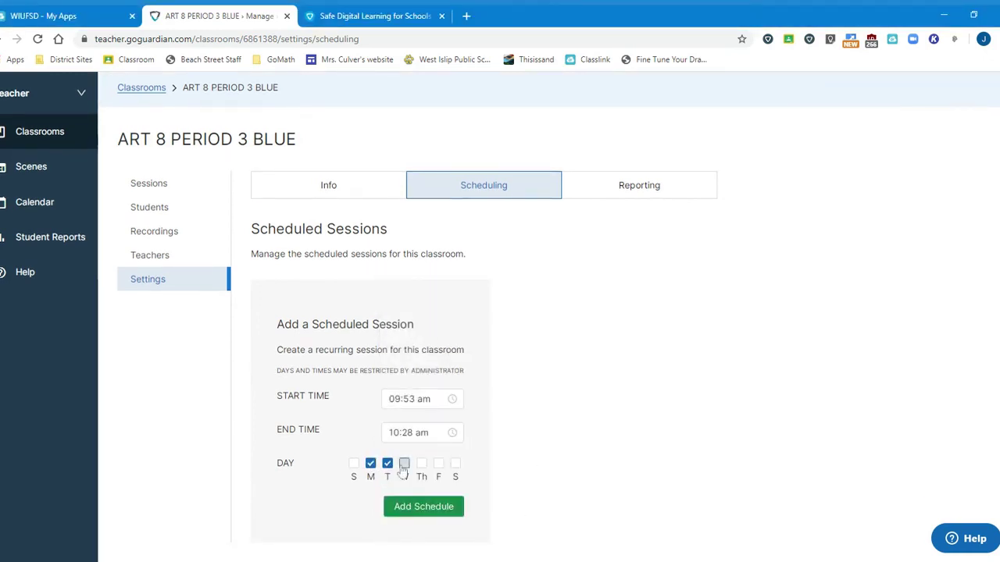
left_click(404, 463)
left_click(421, 463)
left_click(438, 463)
left_click(439, 508)
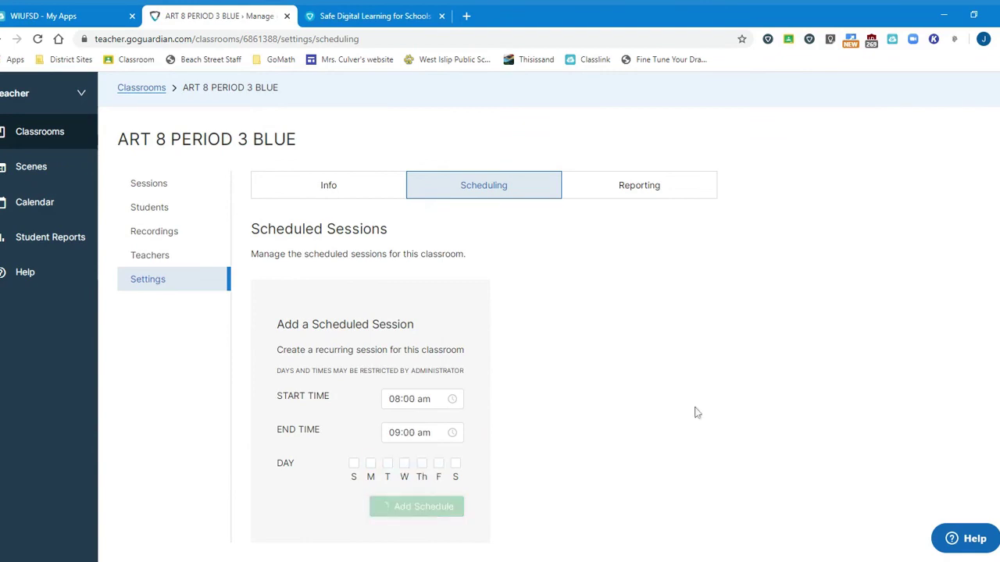
left_click(29, 131)
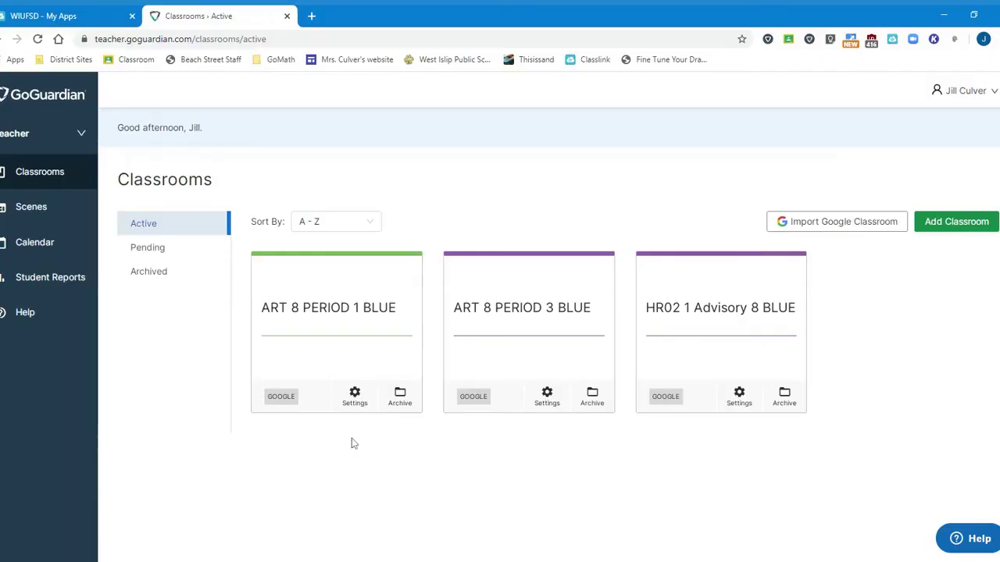
Open the settings of the ART 8 PERIOD 3 BLUE card.
left_click(546, 398)
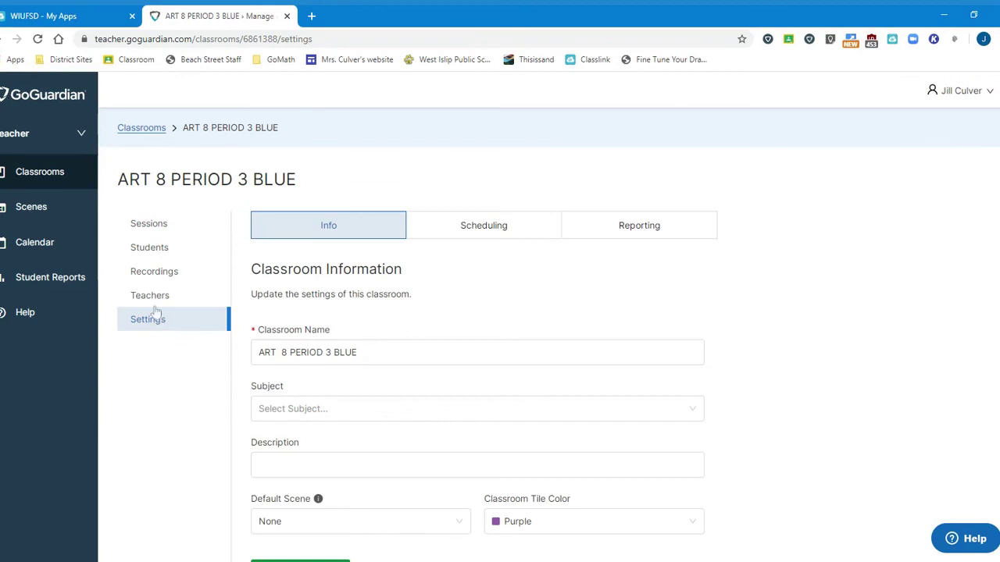
Find the colleague by e-mail and add them to ART 8 PERIOD 3 BLUE with the Teacher role.
left_click(148, 298)
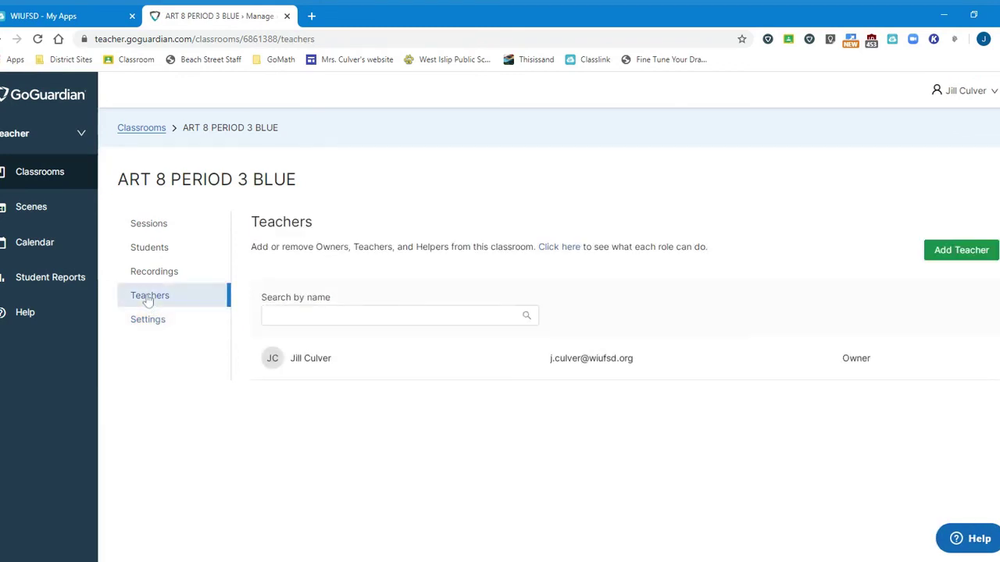
left_click(963, 253)
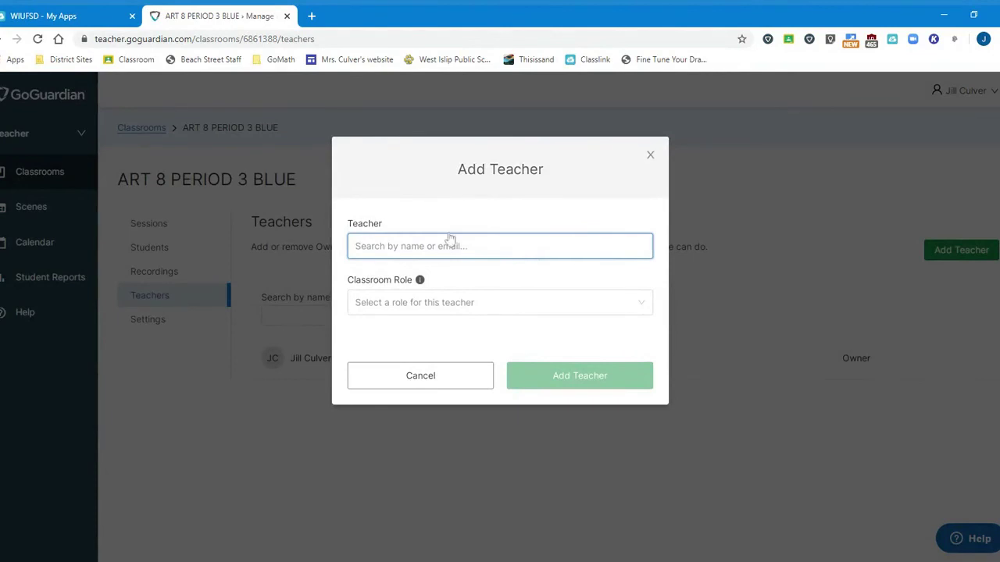
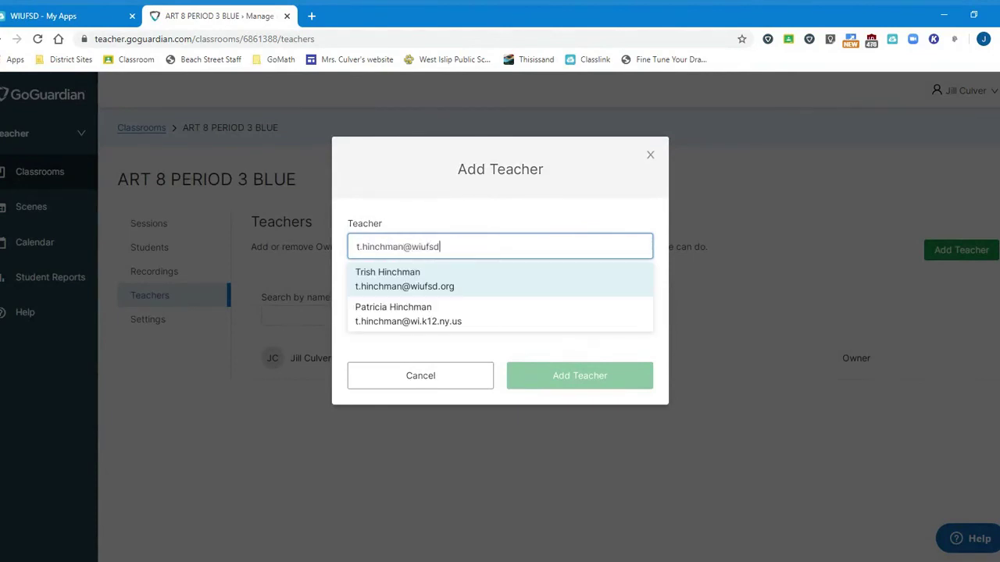
key("Return")
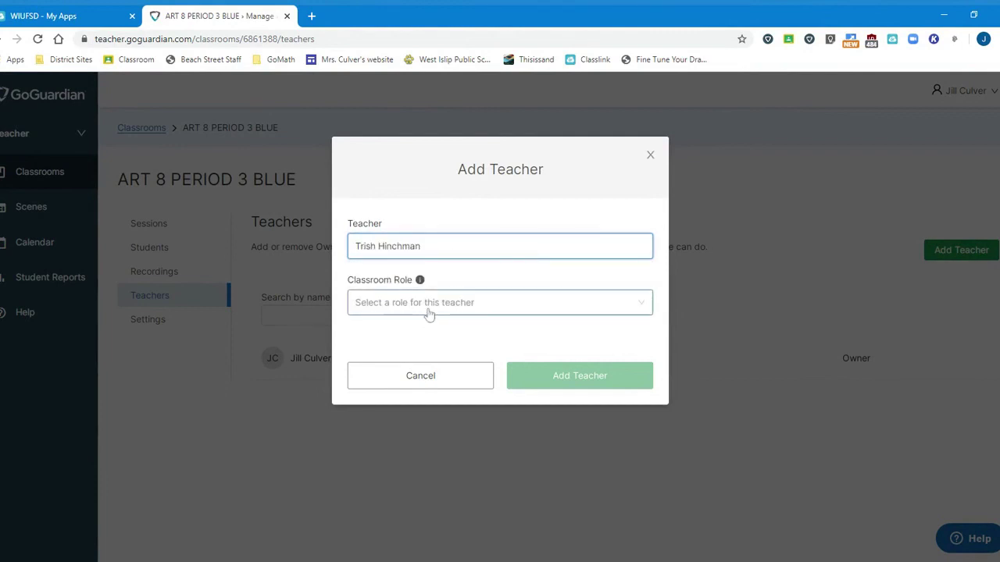
left_click(430, 312)
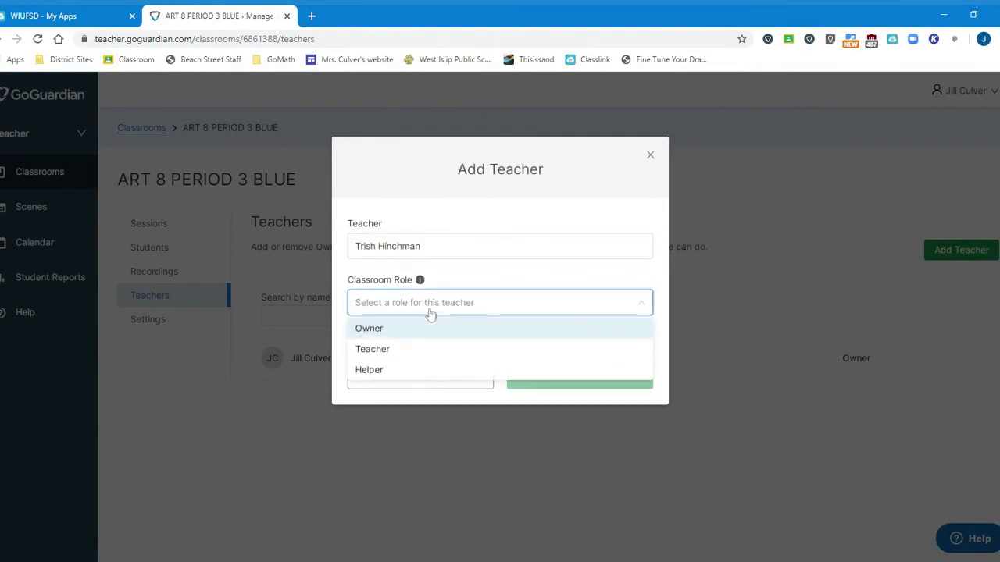
left_click(387, 352)
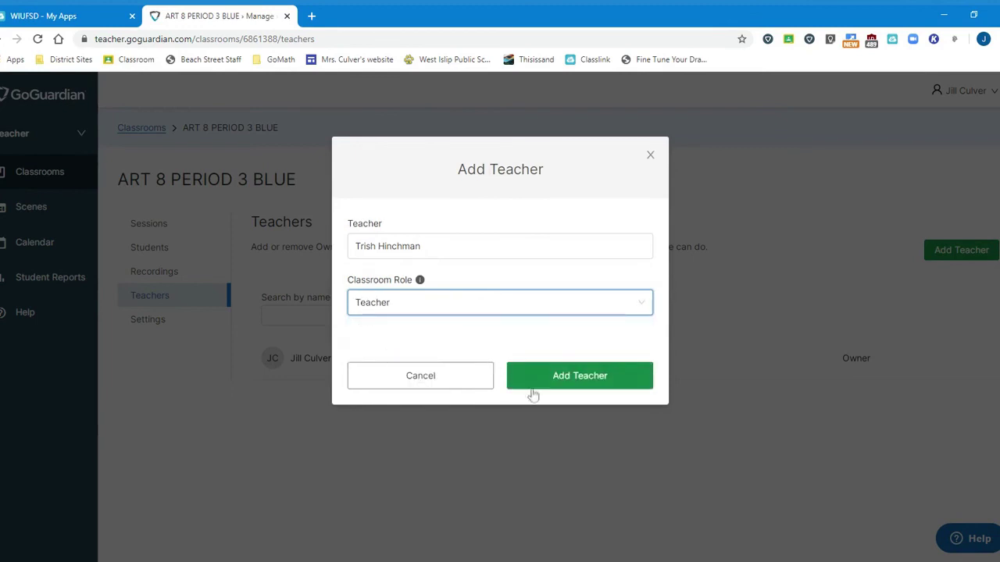
left_click(582, 379)
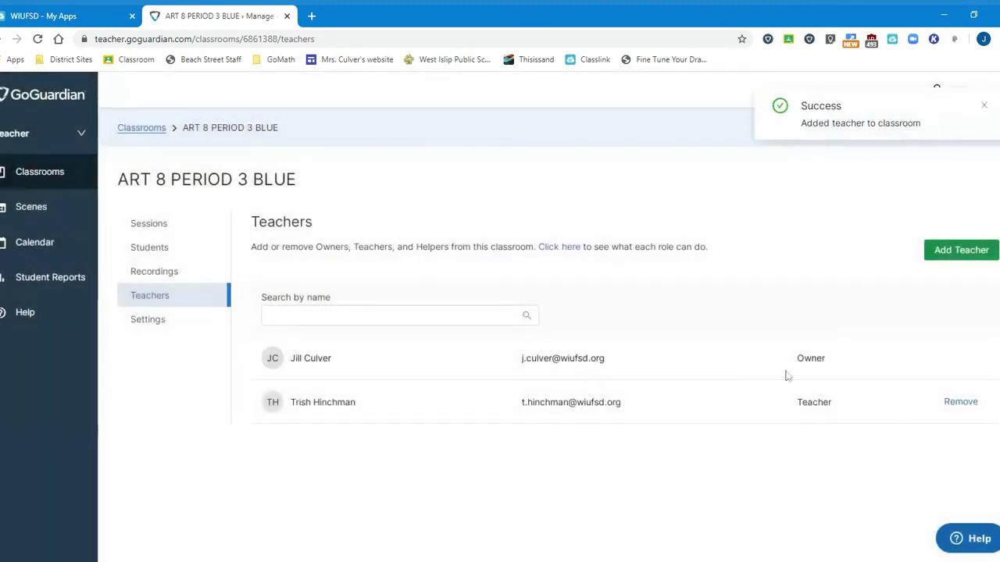